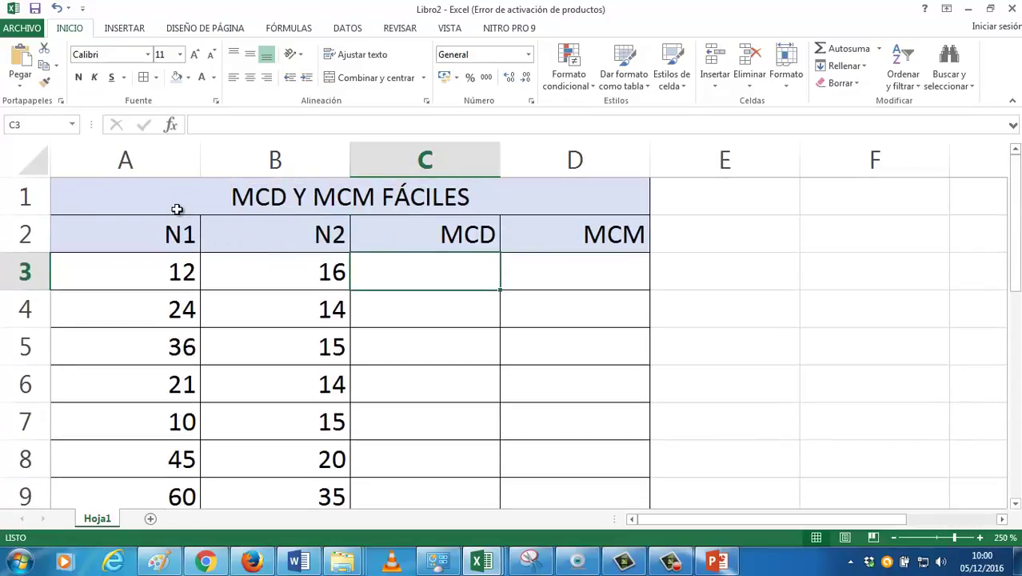
# - Fill alternate table rows 4, 6, 8, 10 and 12, across columns A to D, with a light gold theme colour
pyautogui.moveTo(176, 202); pyautogui.dragTo(171, 231)
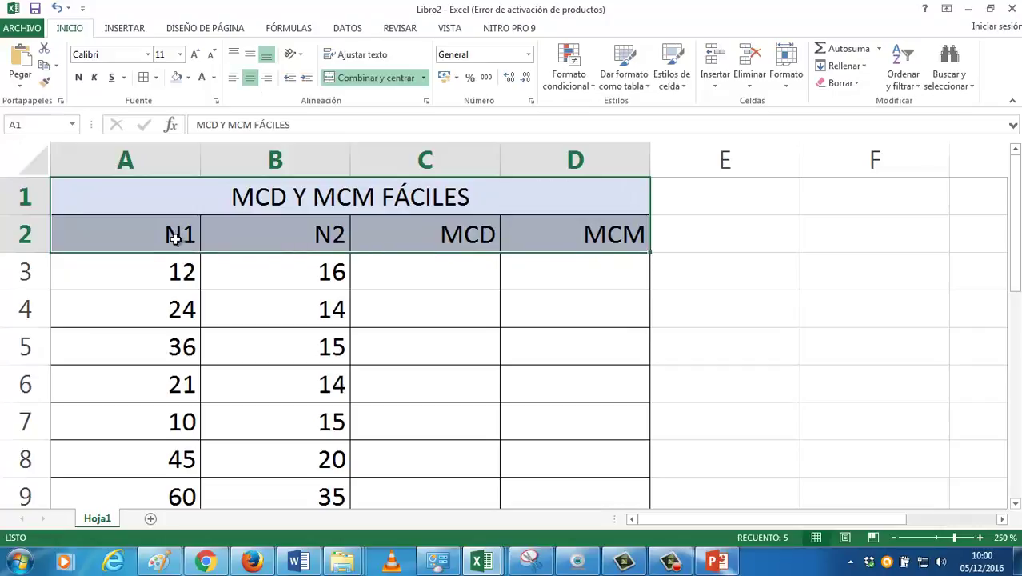
pyautogui.moveTo(168, 308); pyautogui.dragTo(612, 313)
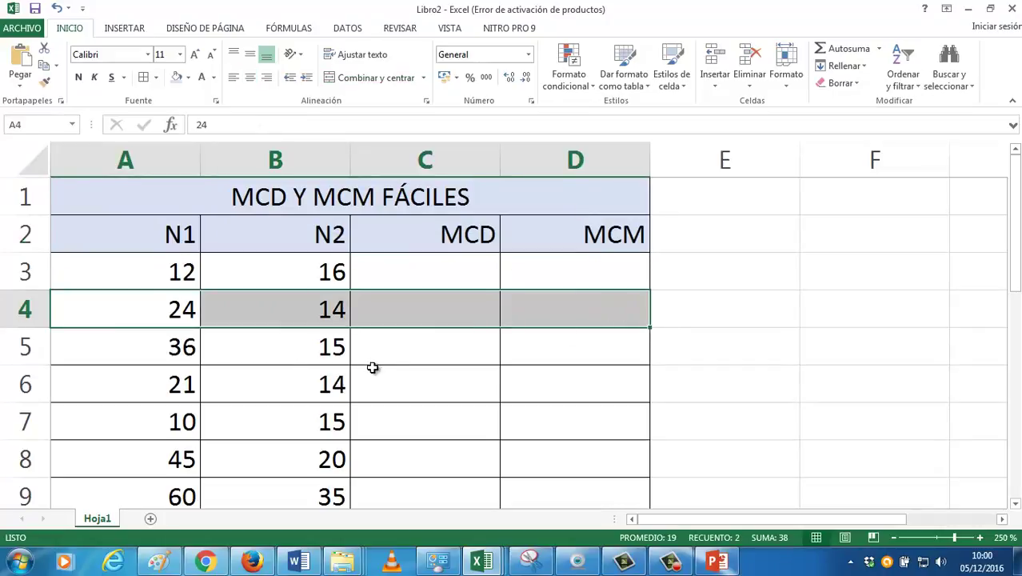
pyautogui.moveTo(171, 383); pyautogui.dragTo(552, 388)
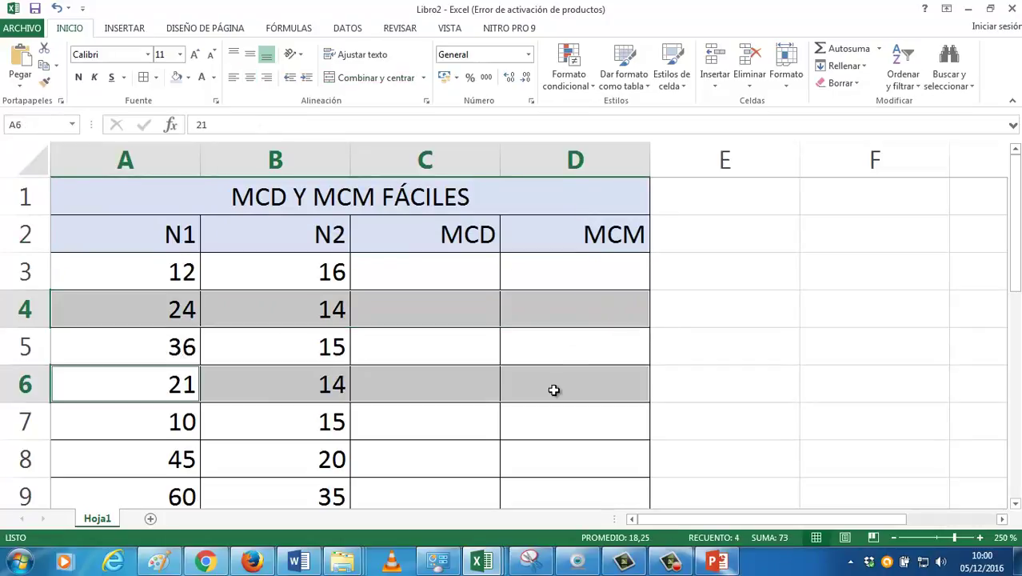
pyautogui.keyDown('ctrl'); pyautogui.click(181, 458); pyautogui.keyUp('ctrl')
pyautogui.moveTo(327, 459); pyautogui.dragTo(513, 457)
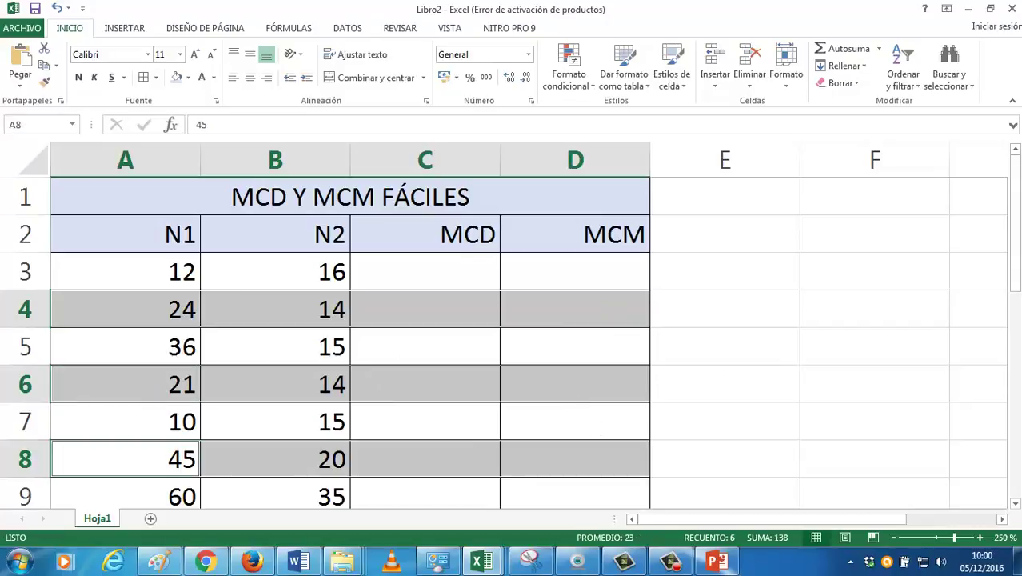
pyautogui.moveTo(1016, 221); pyautogui.dragTo(912, 297)
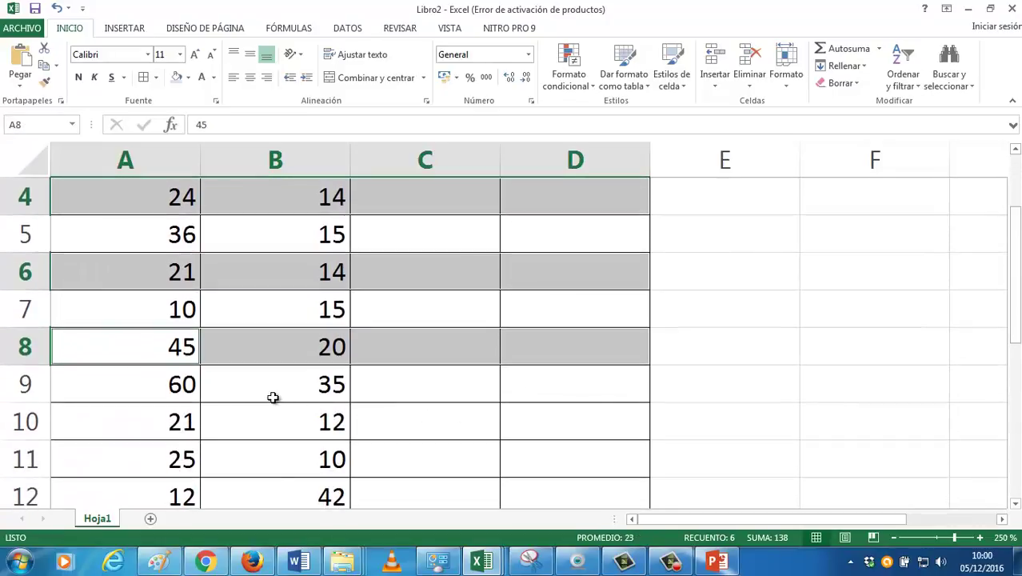
pyautogui.moveTo(182, 421); pyautogui.dragTo(541, 409)
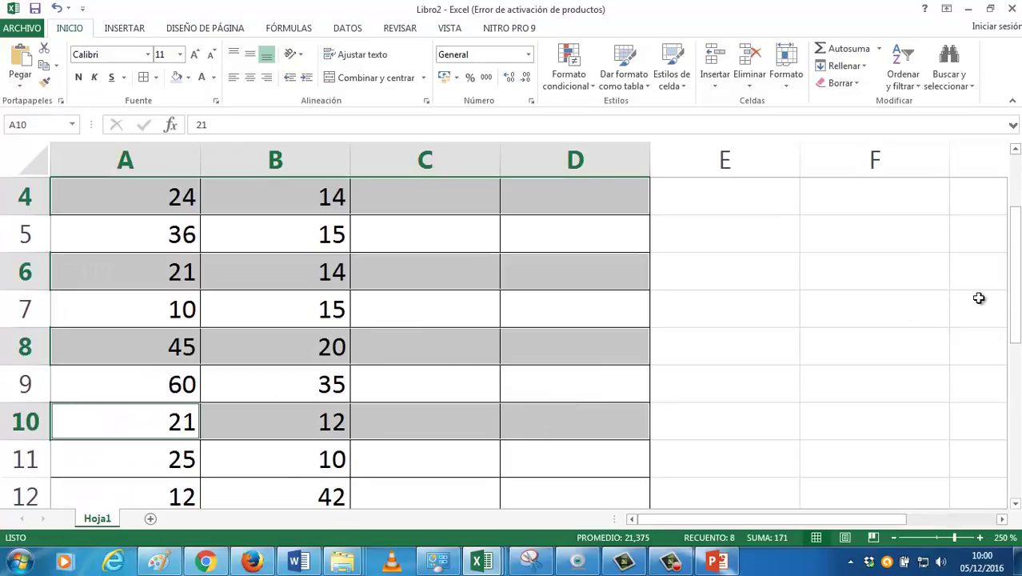
pyautogui.moveTo(1014, 307); pyautogui.dragTo(983, 338)
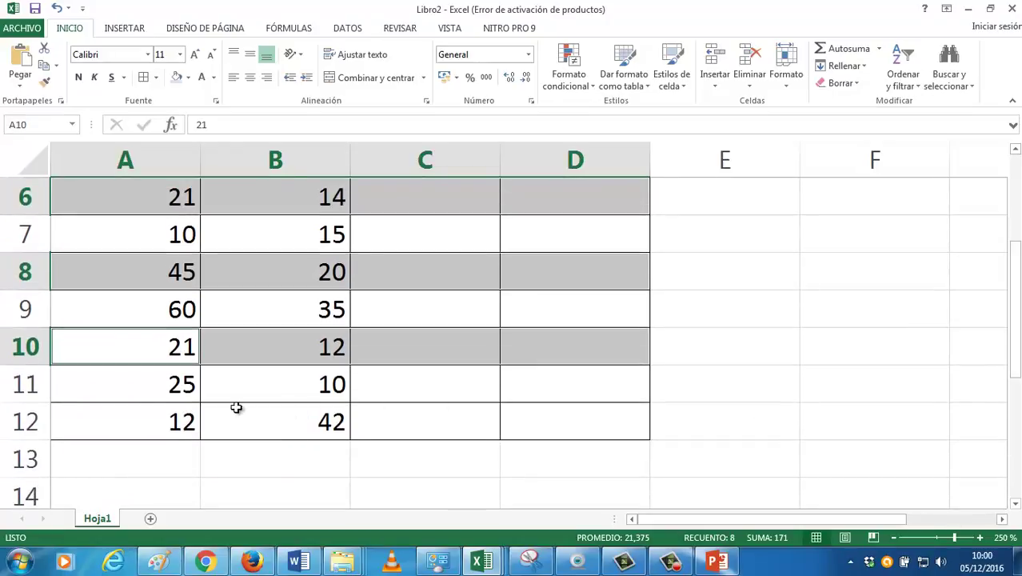
pyautogui.moveTo(160, 410); pyautogui.dragTo(516, 412)
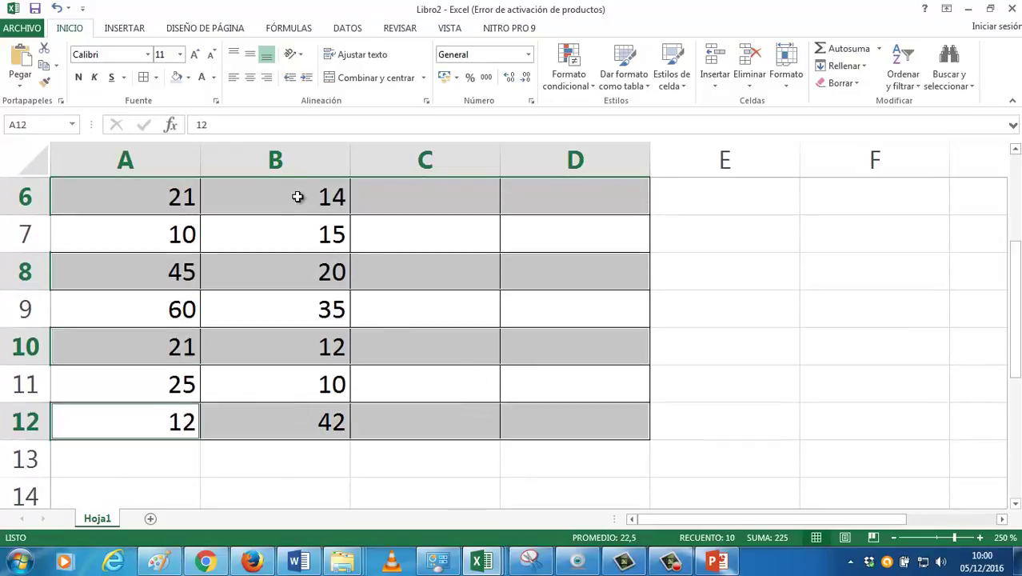
pyautogui.click(188, 78)
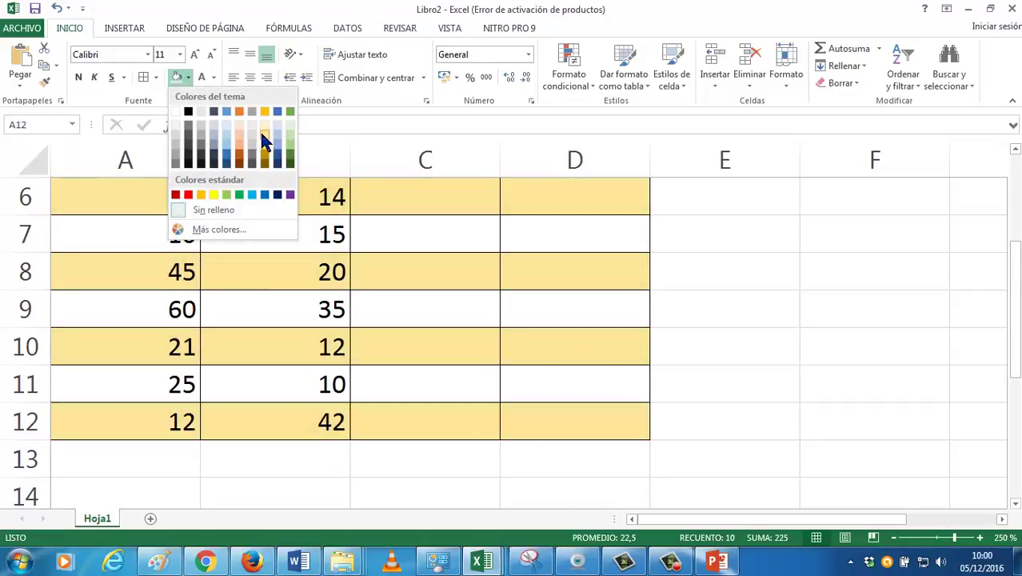
pyautogui.click(265, 134)
pyautogui.click(354, 246)
# - Make the merged title "MCD Y MCM FÁCILES" in row 1 bold
pyautogui.scroll(2, 354, 247)
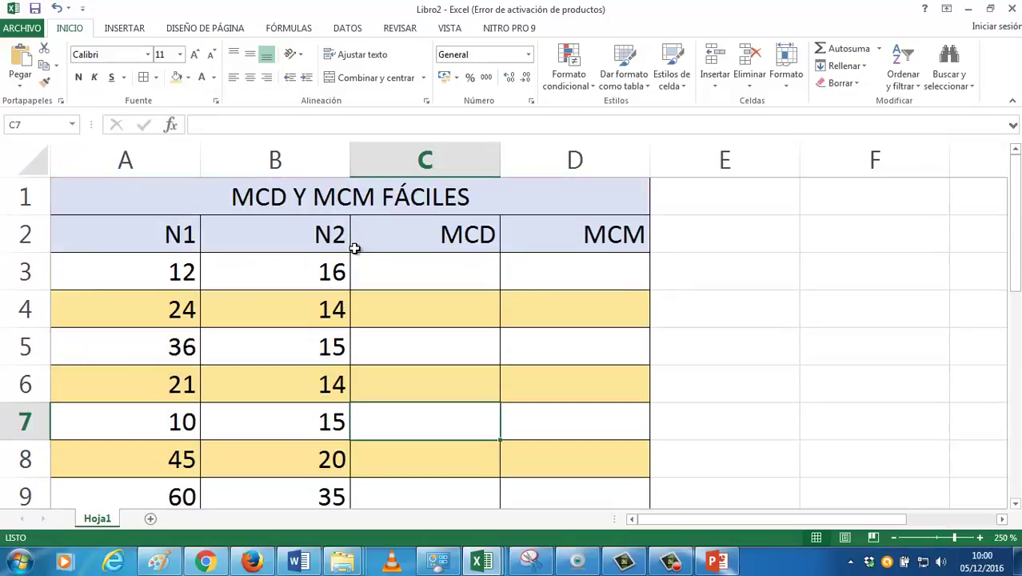
pyautogui.click(338, 197)
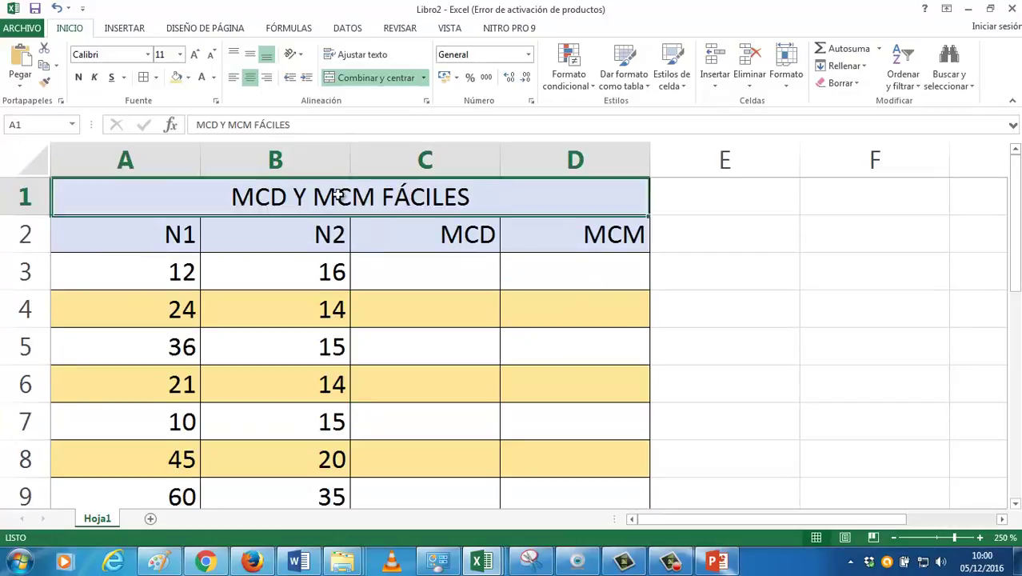
pyautogui.click(79, 78)
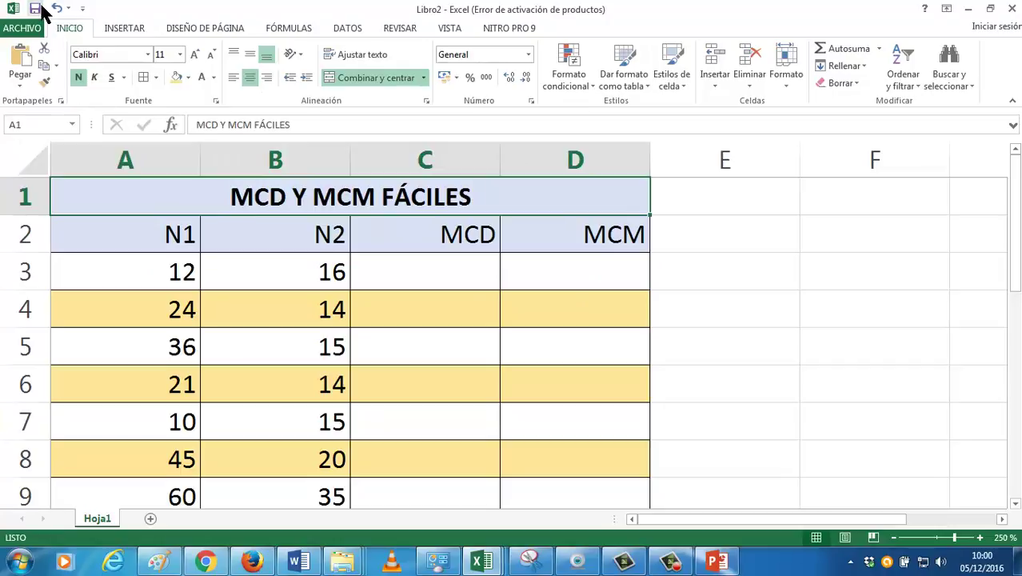
# - Save the workbook in the ud06-excel-formulas folder under the name UD05060601-MCDMCM
pyautogui.click(38, 22)
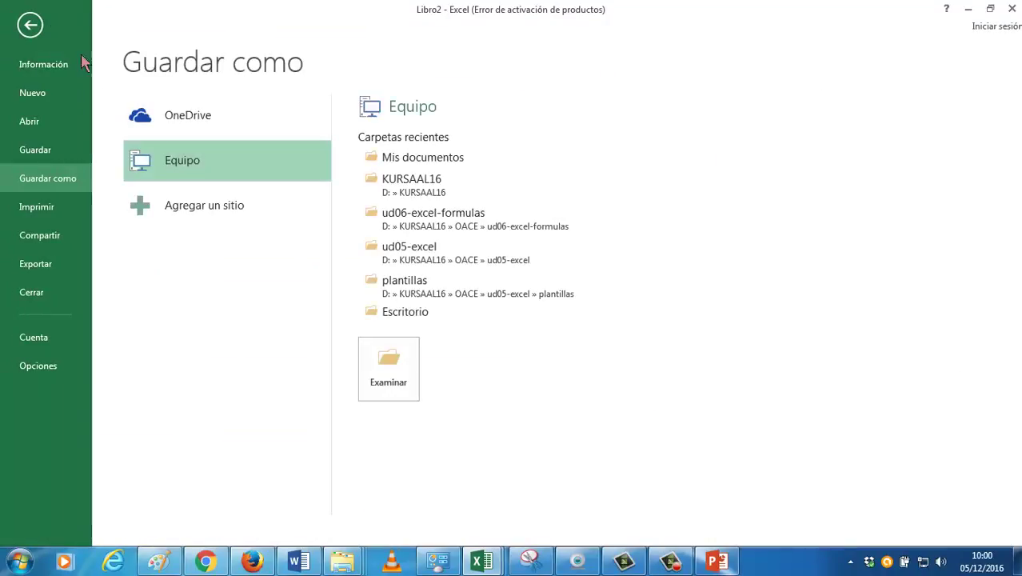
pyautogui.click(432, 217)
pyautogui.write('UD0506')
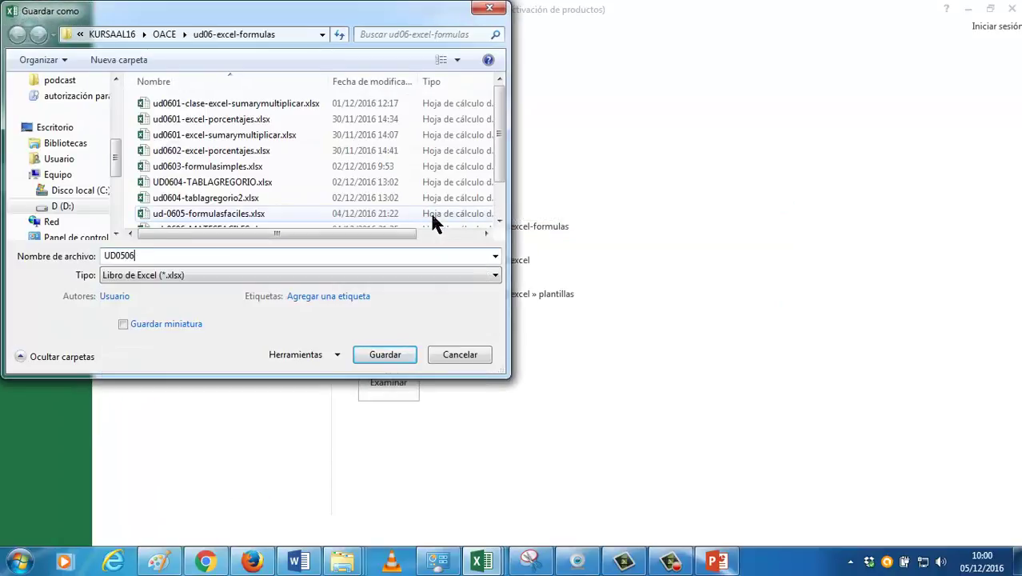
pyautogui.write('0')
pyautogui.write('0')
pyautogui.press('BackSpace')
pyautogui.write('601-ROBOTCA')
pyautogui.press('BackSpace')
pyautogui.press('BackSpace')
pyautogui.press('BackSpace')
pyautogui.press('BackSpace')
pyautogui.press('BackSpace')
pyautogui.press('BackSpace')
pyautogui.press('BackSpace')
pyautogui.write('MCDMCM')
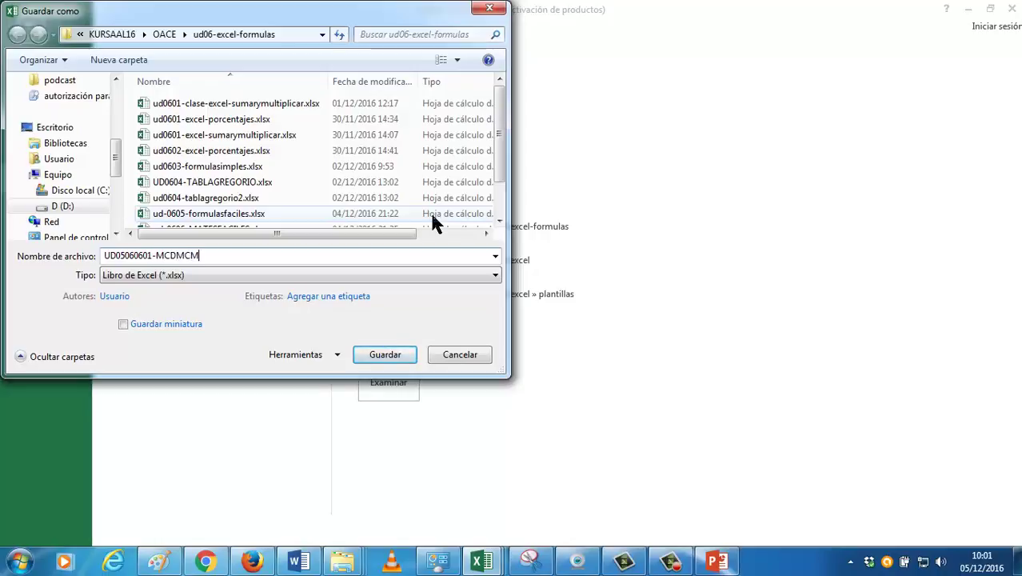
pyautogui.press('Return')
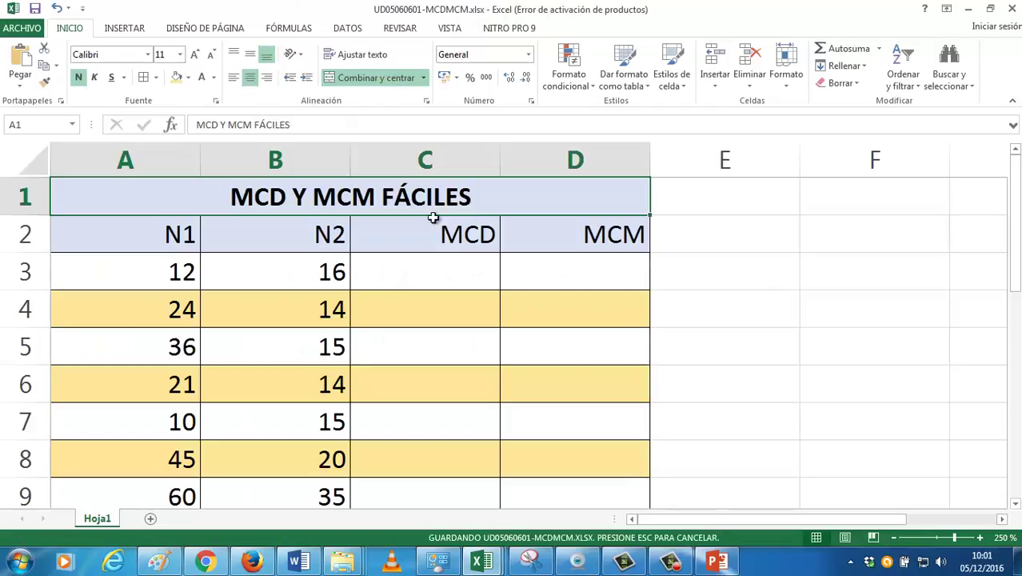
# - Enter the greatest common divisor formula =M.C.D(A3;B3) in cell C3
pyautogui.click(417, 267)
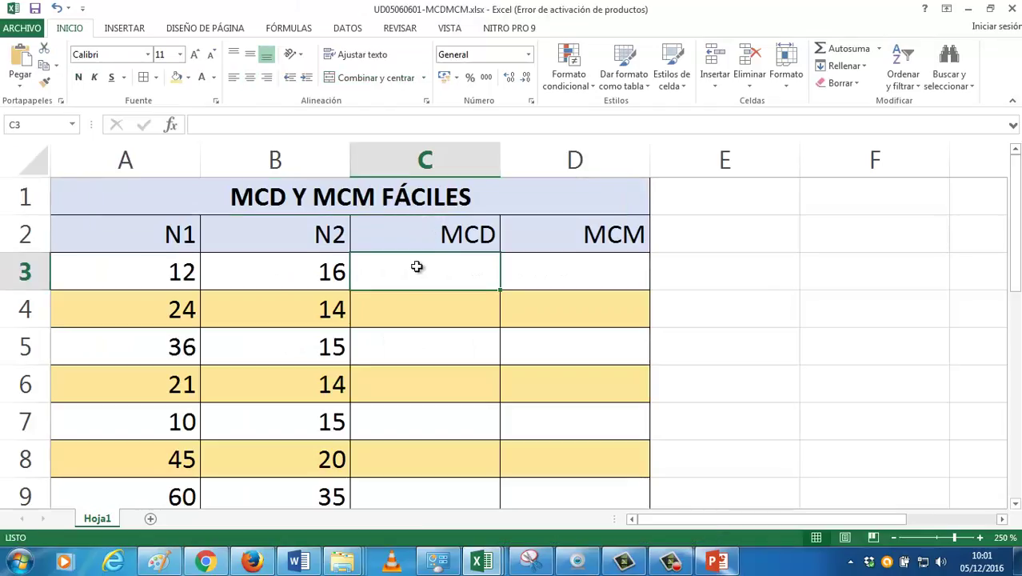
pyautogui.scroll(-1, 418, 267)
pyautogui.scroll(1, 418, 267)
pyautogui.write('=')
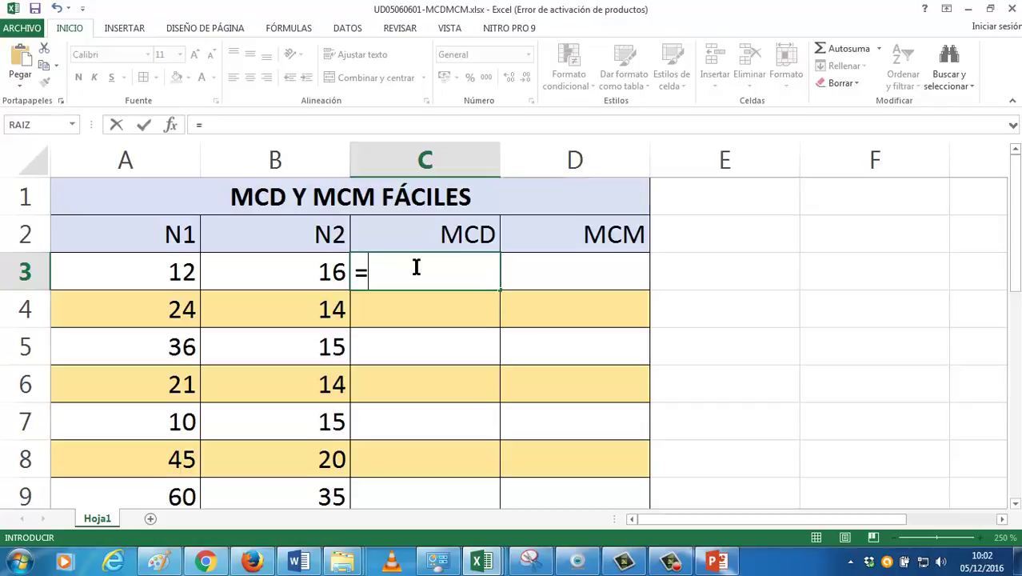
pyautogui.write('M')
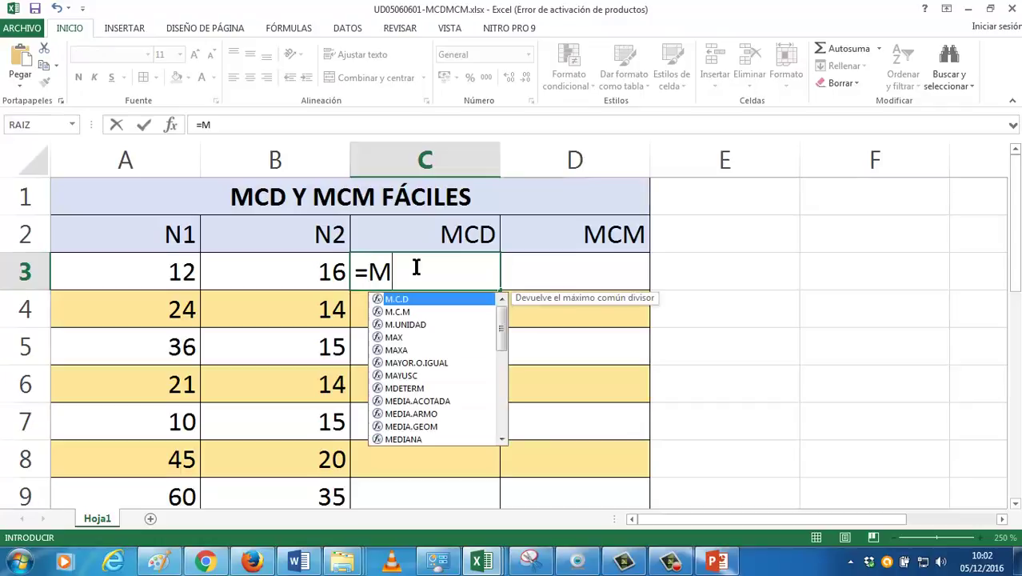
pyautogui.write('.C.D')
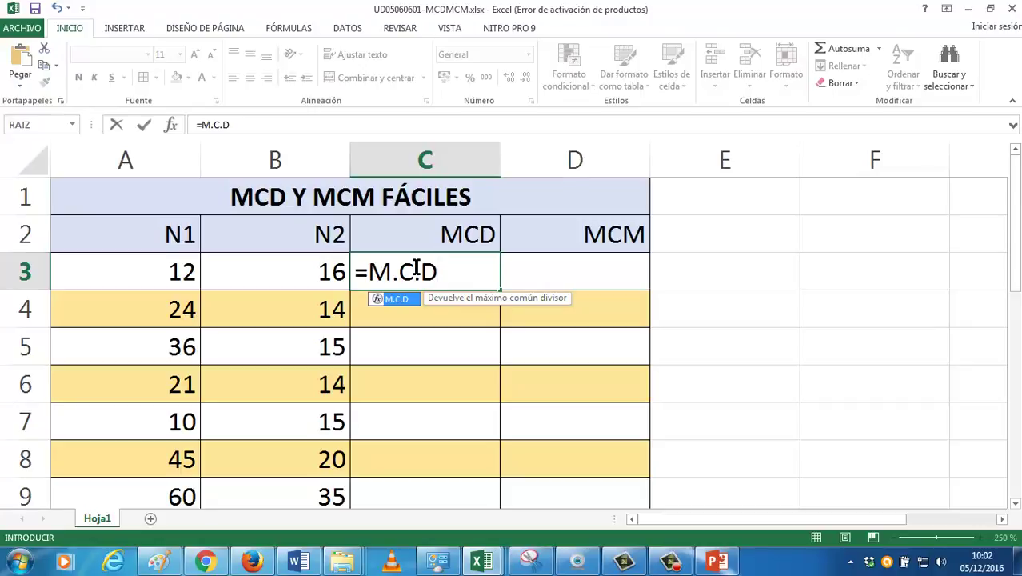
pyautogui.write('(')
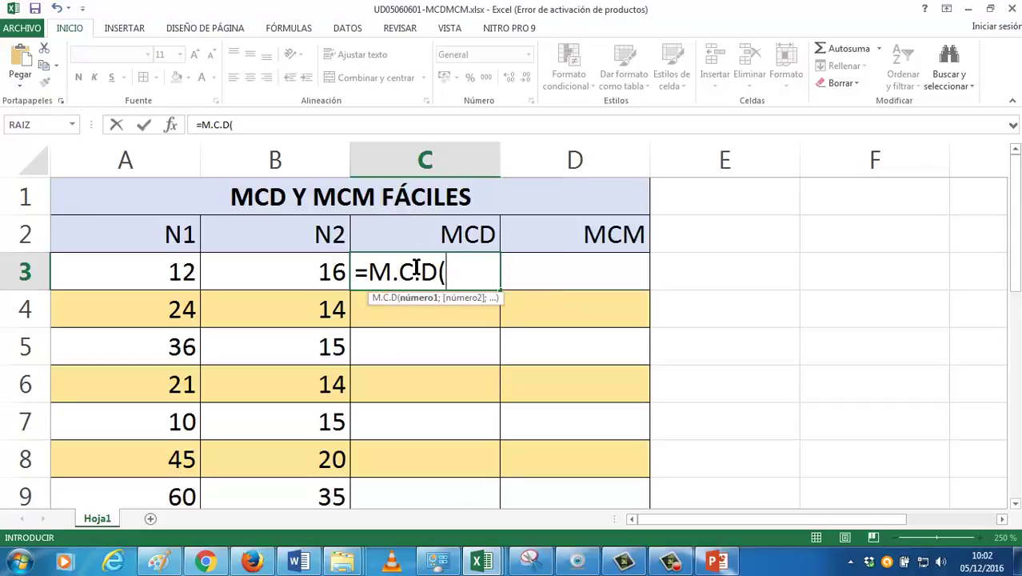
pyautogui.click(181, 278)
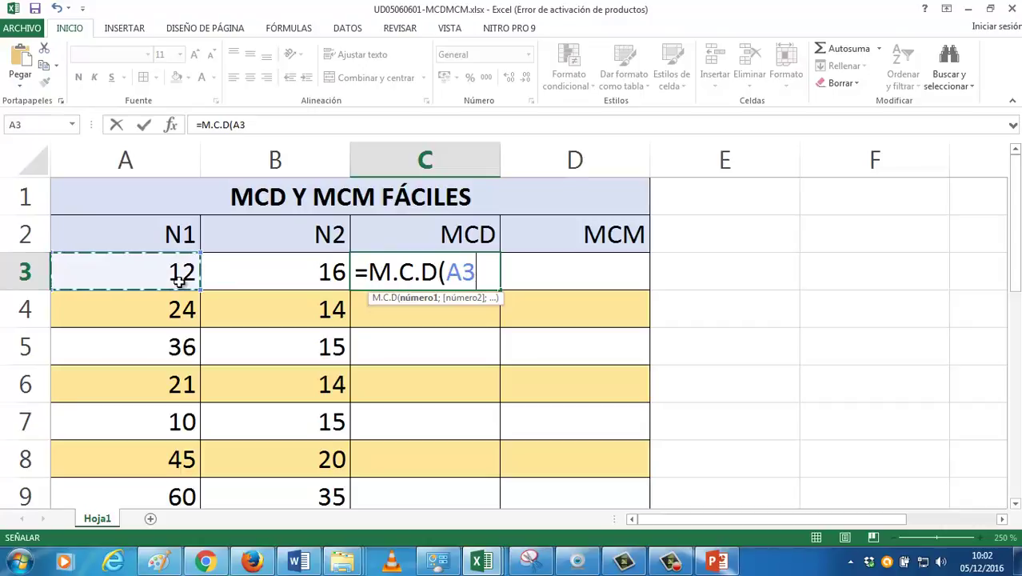
pyautogui.write(';')
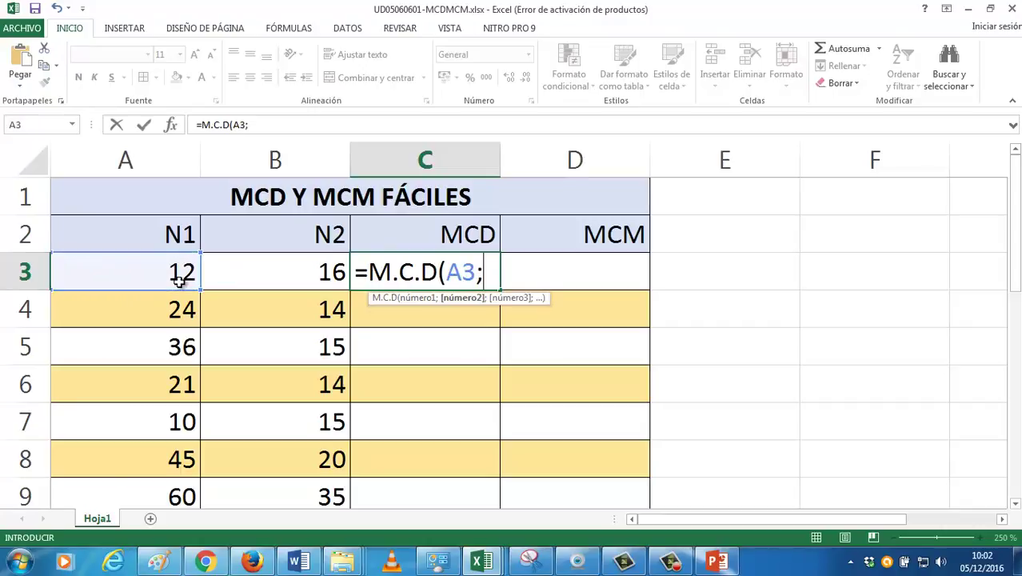
pyautogui.click(268, 279)
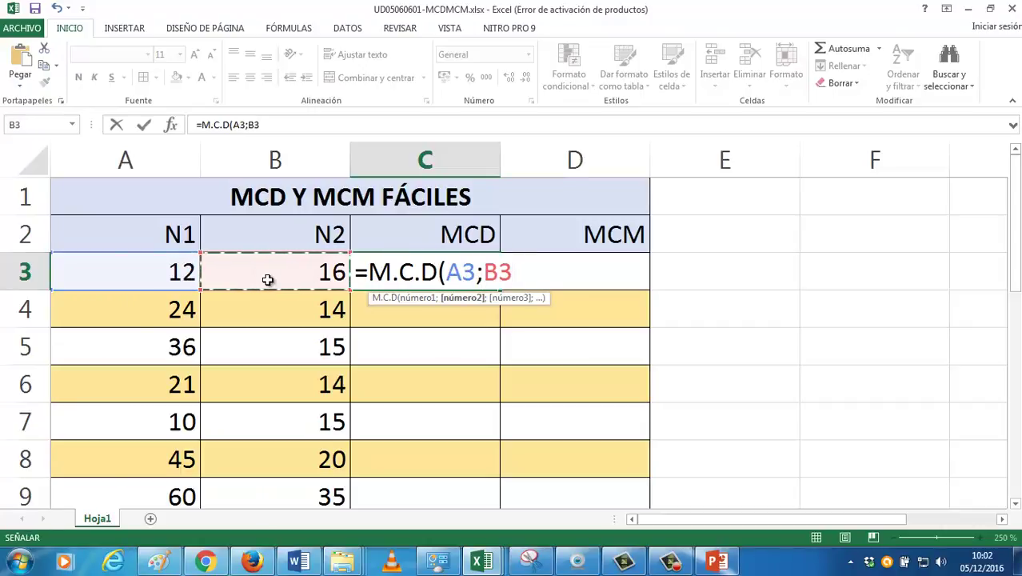
pyautogui.write(')')
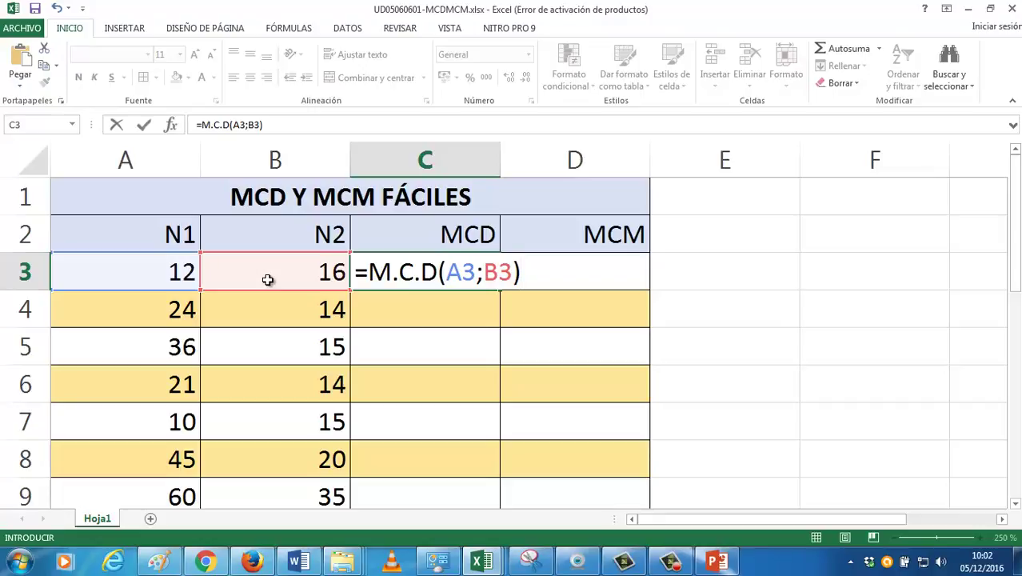
pyautogui.press('Return')
# - Enter the least common multiple formula =M.C.M(A3;B3) in cell D3
pyautogui.press('Up')
pyautogui.press('Right')
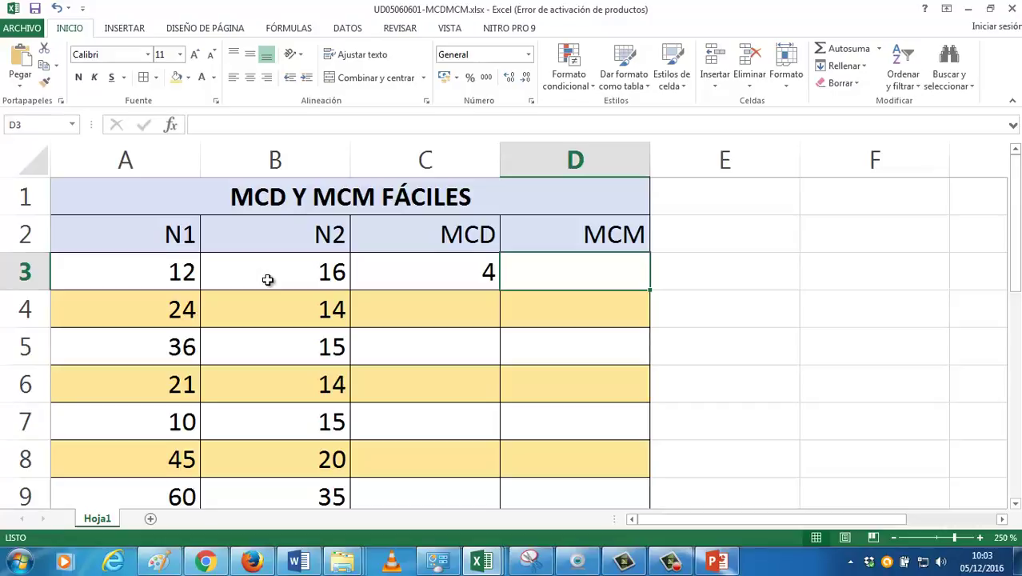
pyautogui.write('=')
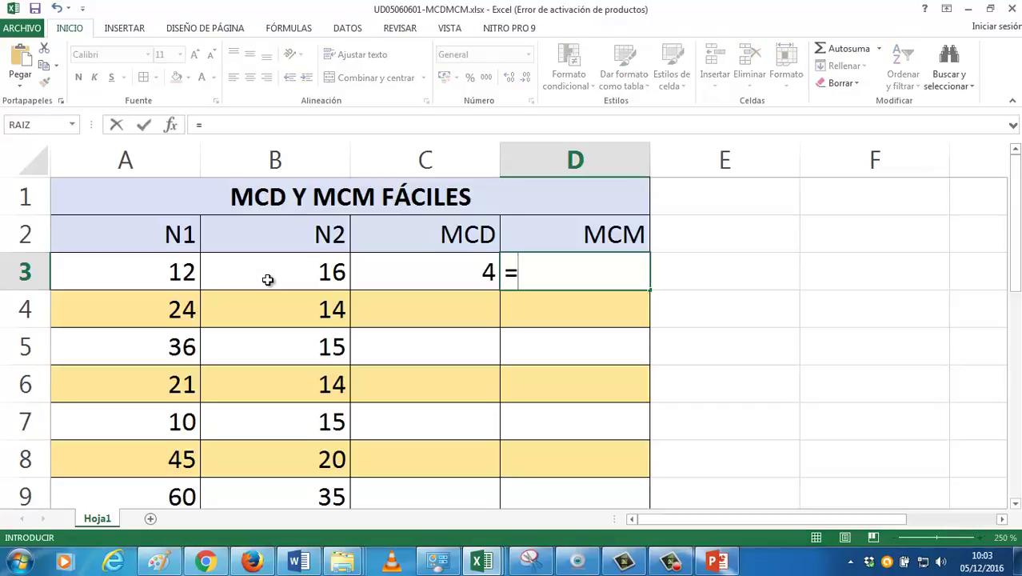
pyautogui.write('M.C.M')
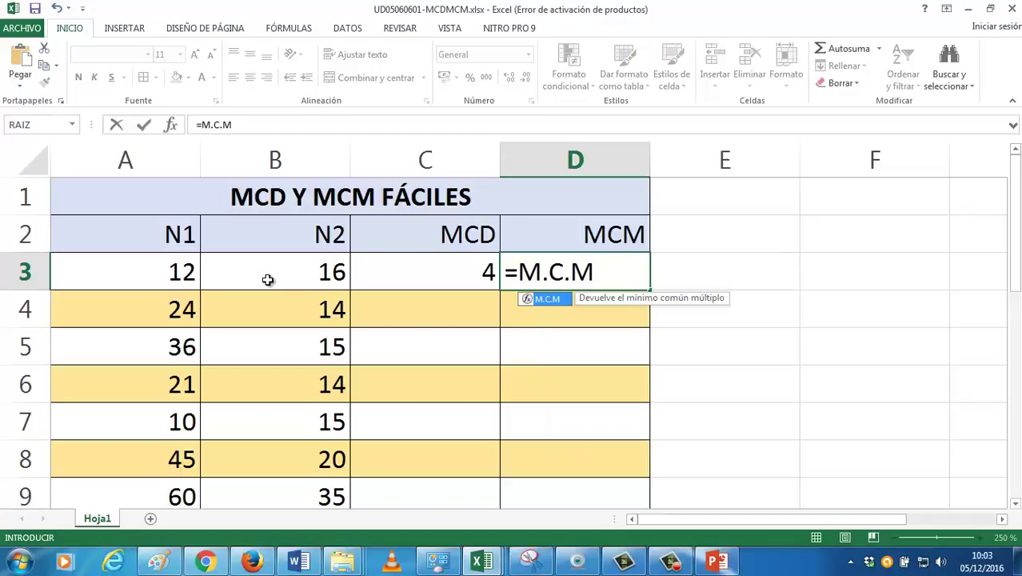
pyautogui.write('(')
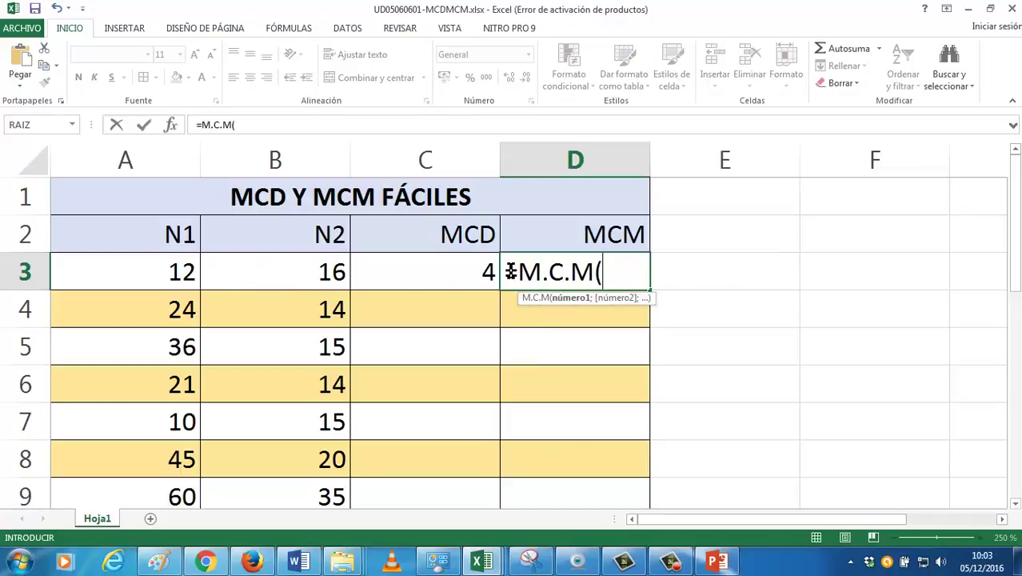
pyautogui.click(164, 271)
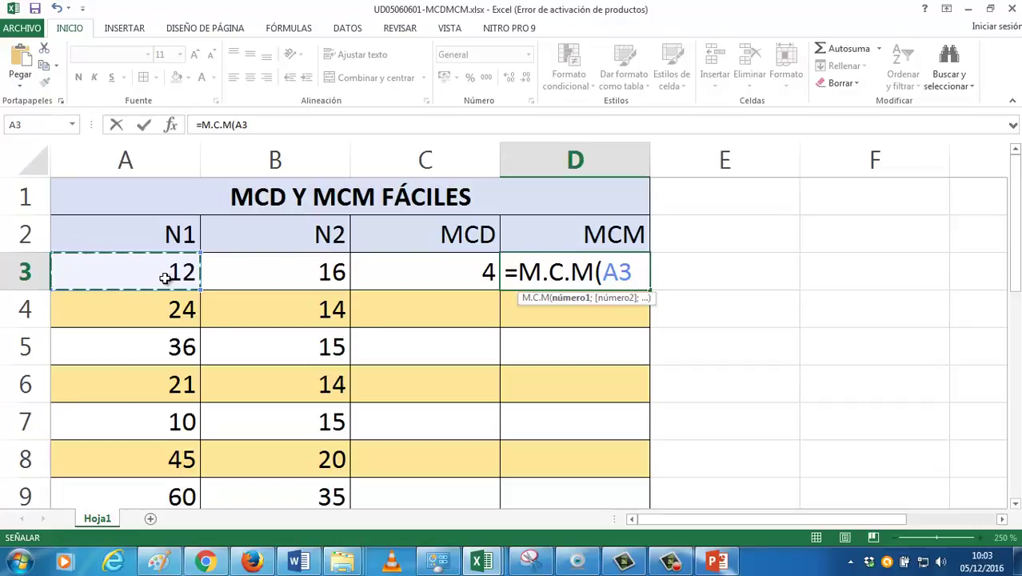
pyautogui.write(';')
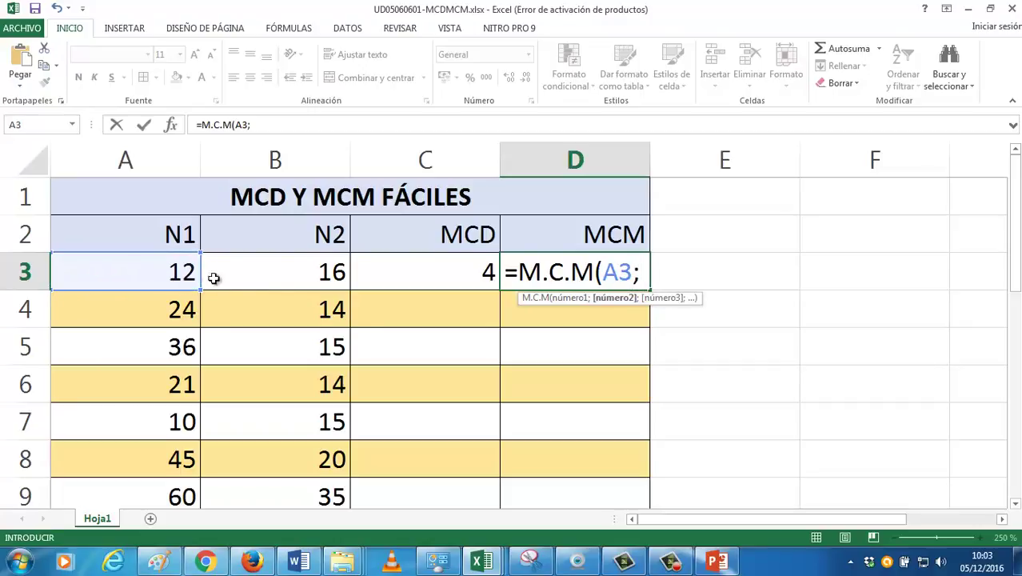
pyautogui.click(286, 271)
pyautogui.write(')')
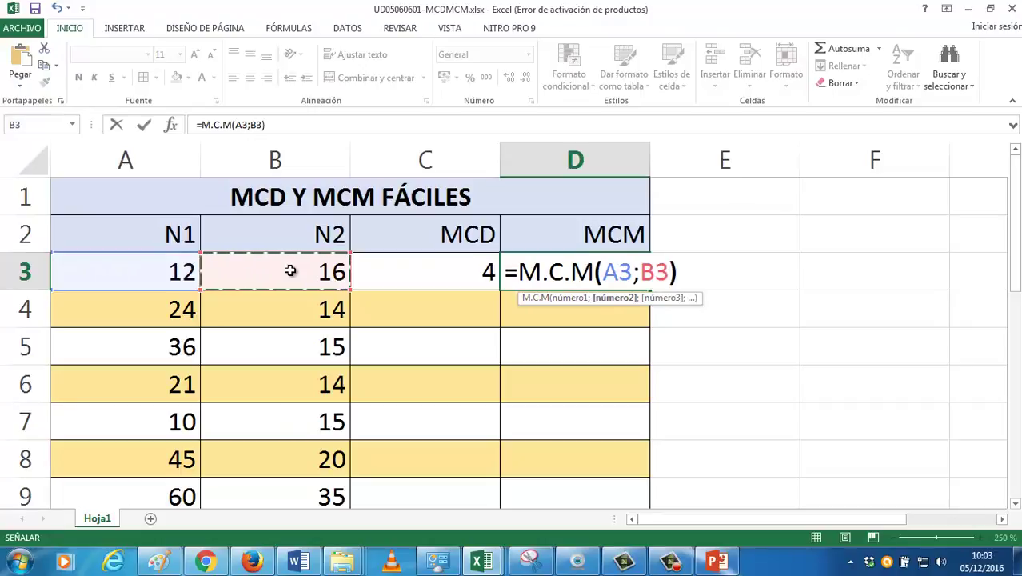
pyautogui.hotkey('ctrl', 'Return')
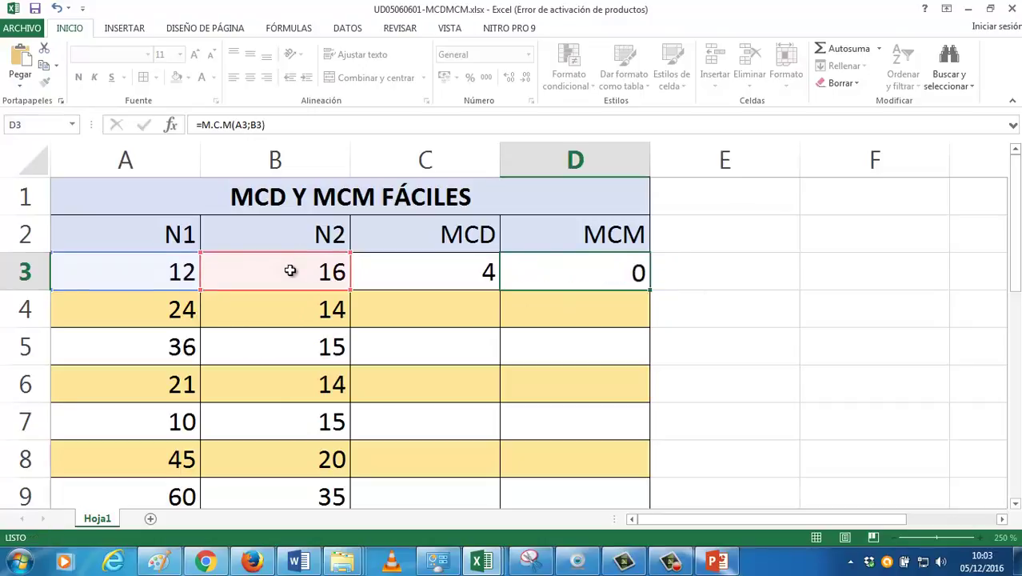
# - Fill the MCD formula from C3 down through the table's last row, C12
pyautogui.click(432, 271)
pyautogui.moveTo(498, 290); pyautogui.dragTo(495, 444)
# - Fill the MCM formula from D3 down through the table's last row, D12
pyautogui.scroll(2, 494, 442)
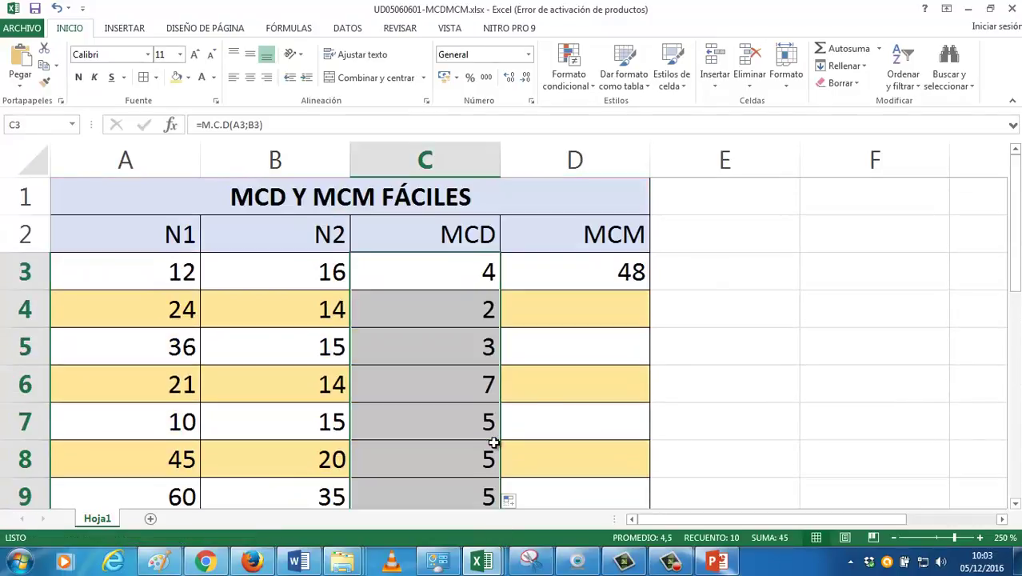
pyautogui.click(591, 266)
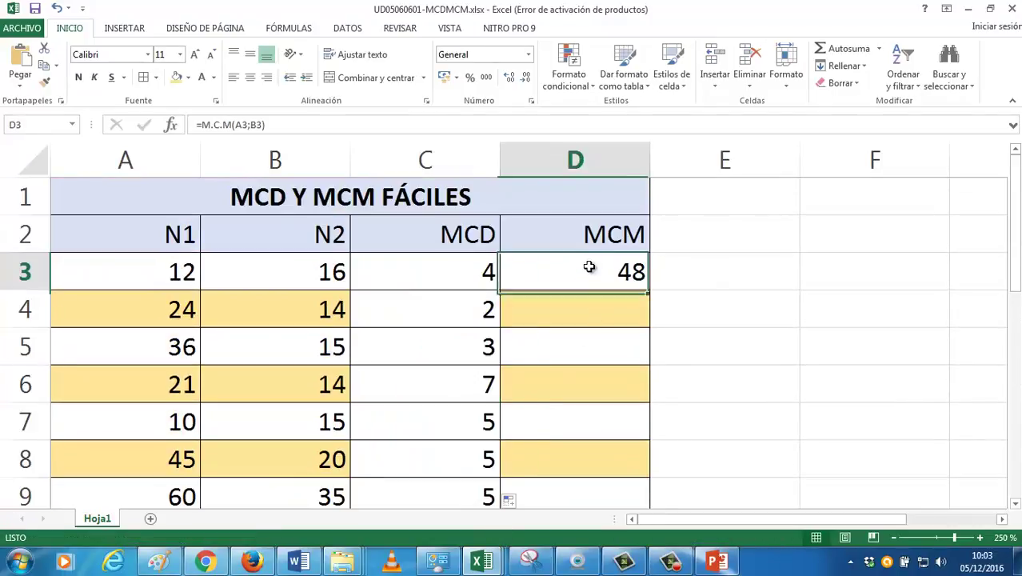
pyautogui.click(651, 293)
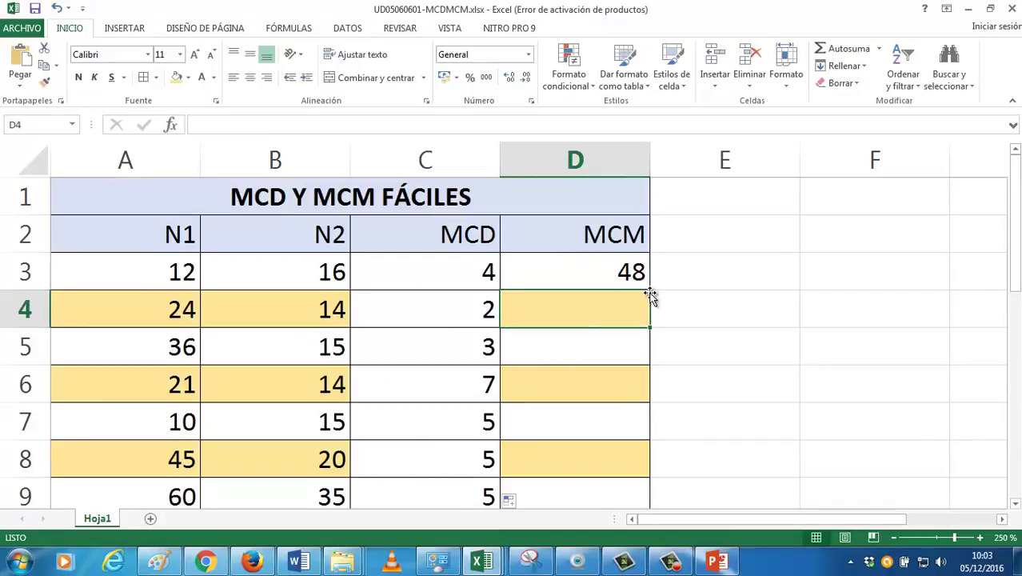
pyautogui.click(640, 272)
pyautogui.moveTo(650, 293); pyautogui.dragTo(654, 476)
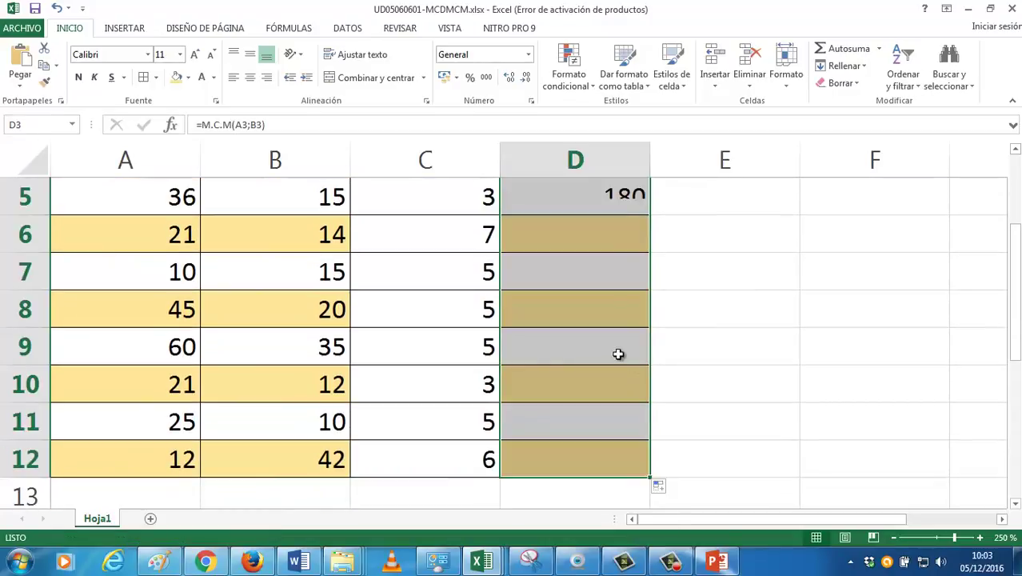
pyautogui.scroll(2, 613, 347)
pyautogui.click(600, 268)
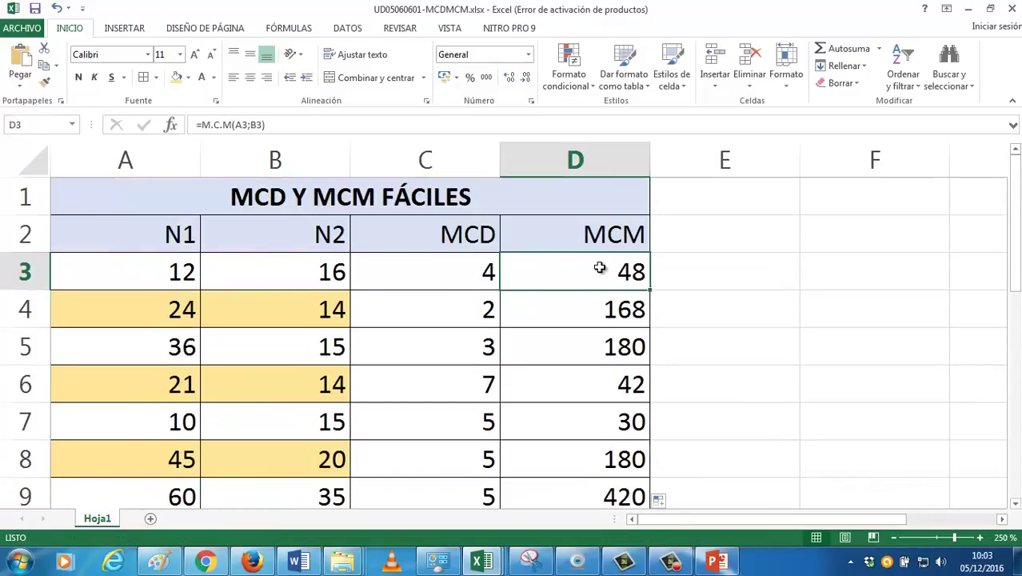
# - Rename the worksheet Hoja1 as MCDMCM and save the workbook
pyautogui.rightClick(95, 525)
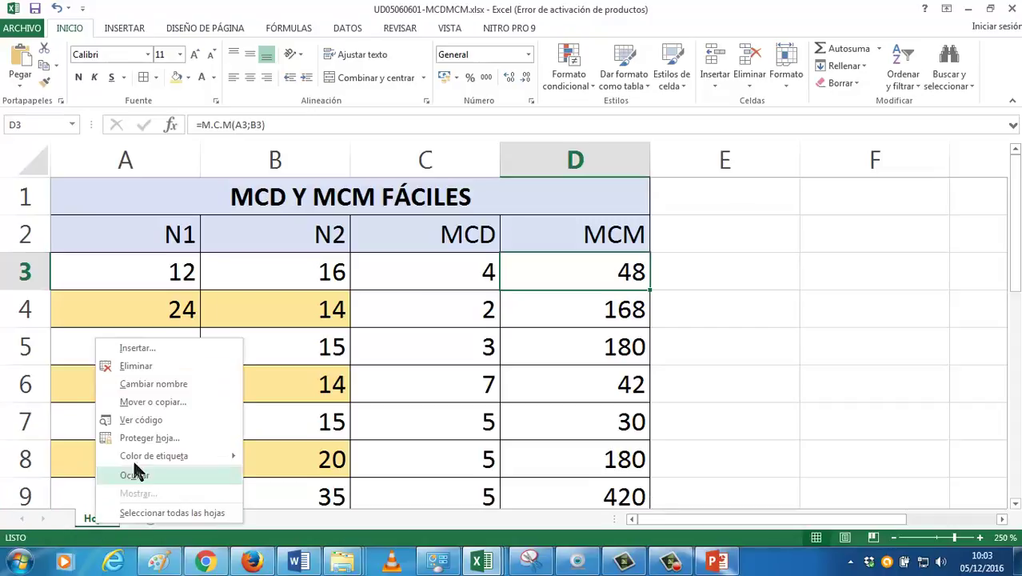
pyautogui.click(156, 384)
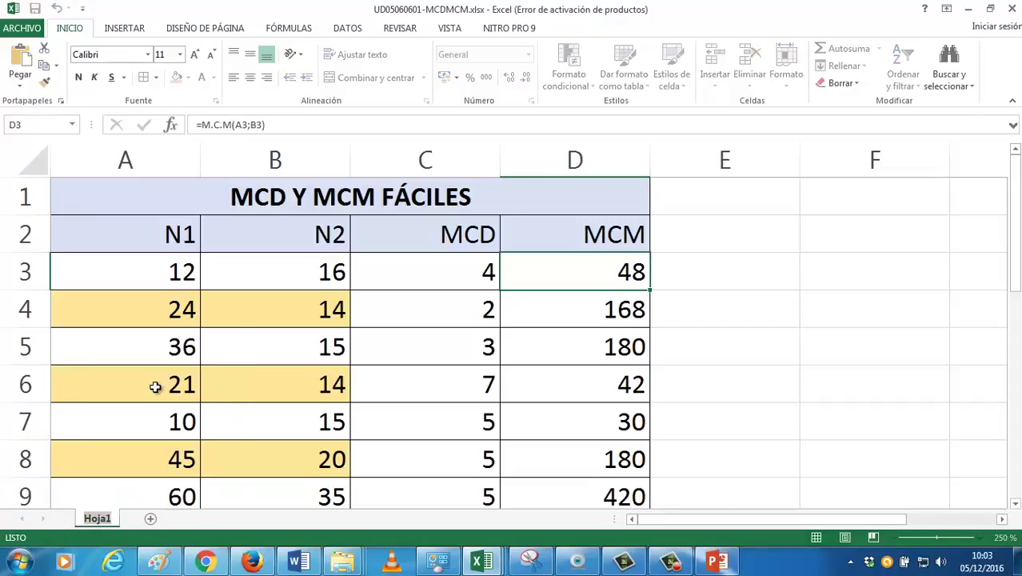
pyautogui.write('MCDMCM')
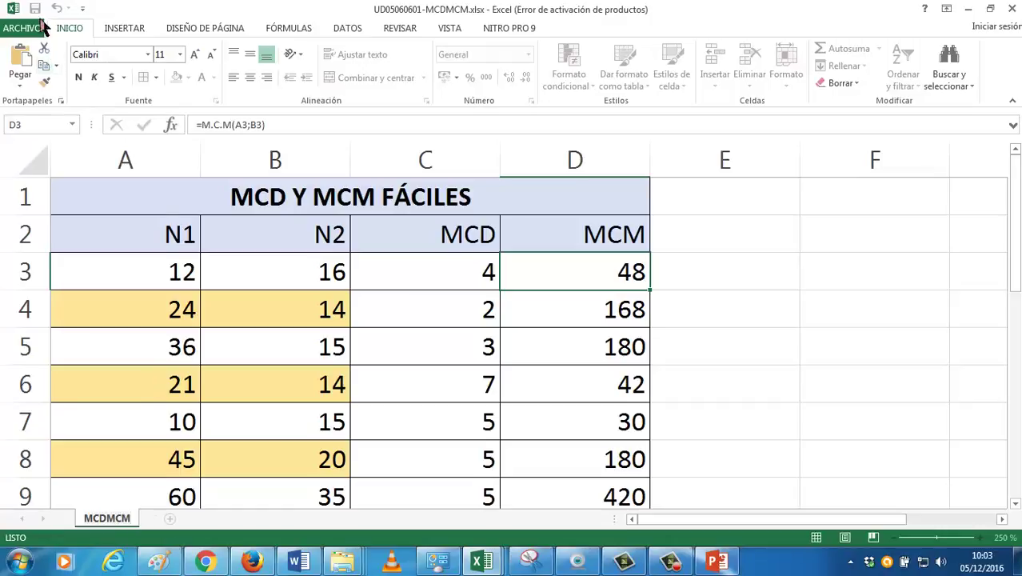
pyautogui.click(247, 235)
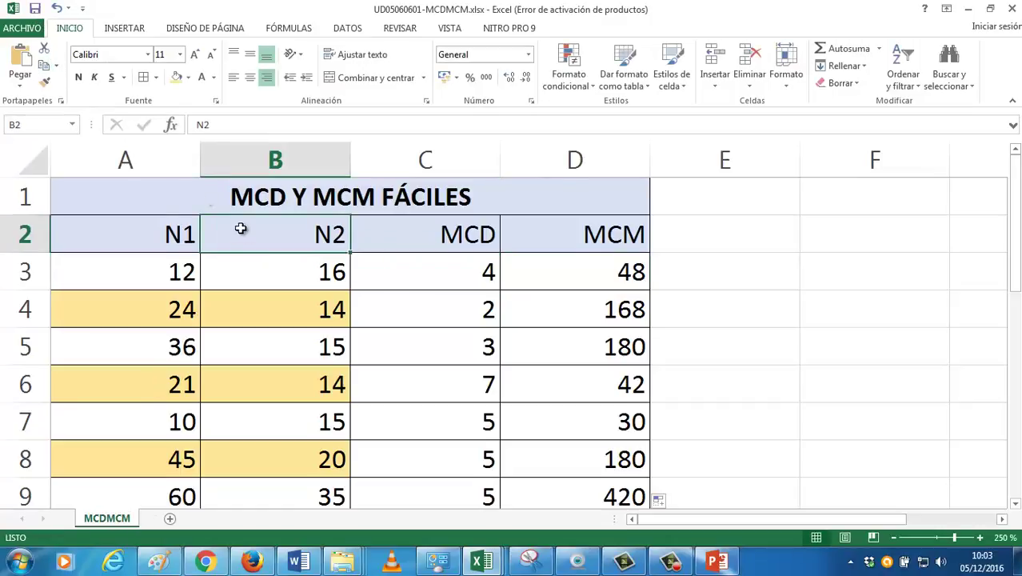
pyautogui.click(36, 9)
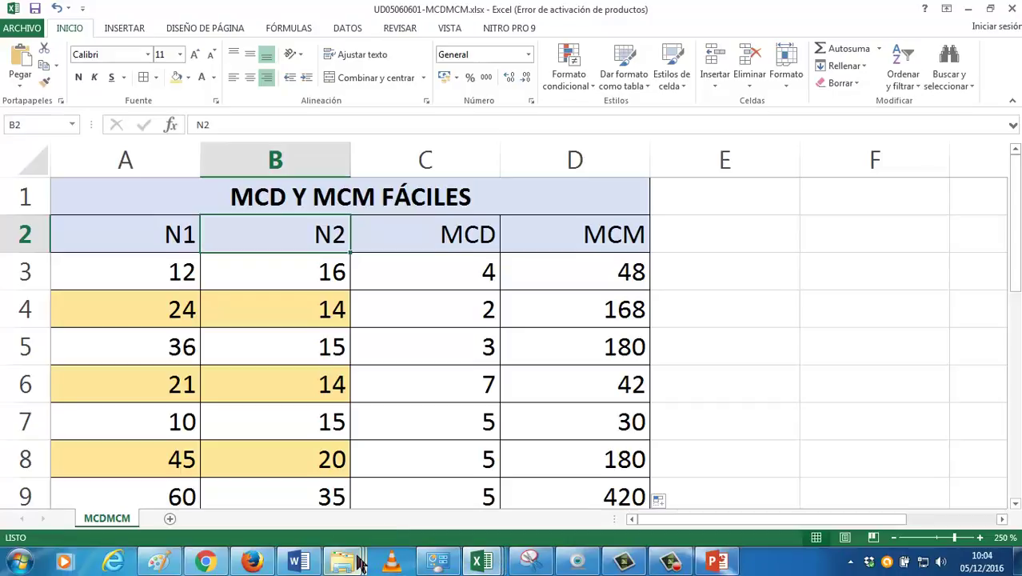
# - Check the saved workbook in the ud06-excel-formulas folder in Windows Explorer, then return to cell D3 in Excel
pyautogui.moveTo(352, 559)
pyautogui.click(415, 479)
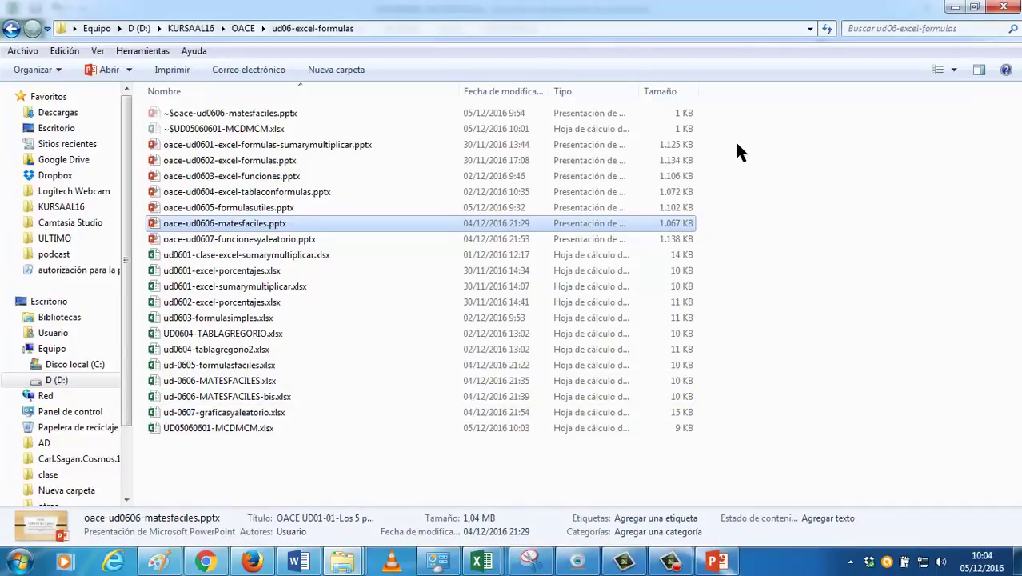
pyautogui.click(954, 7)
pyautogui.click(592, 273)
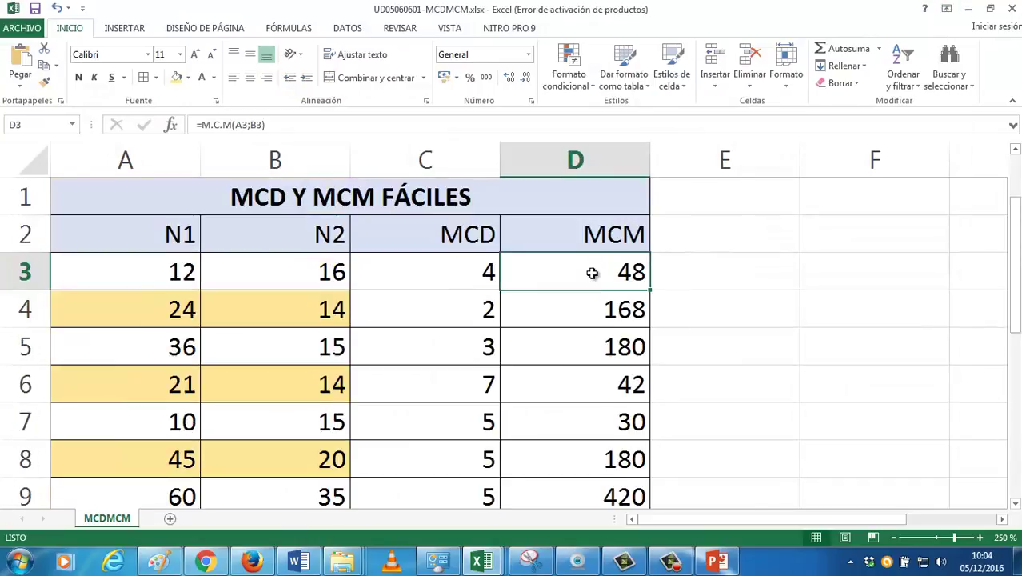